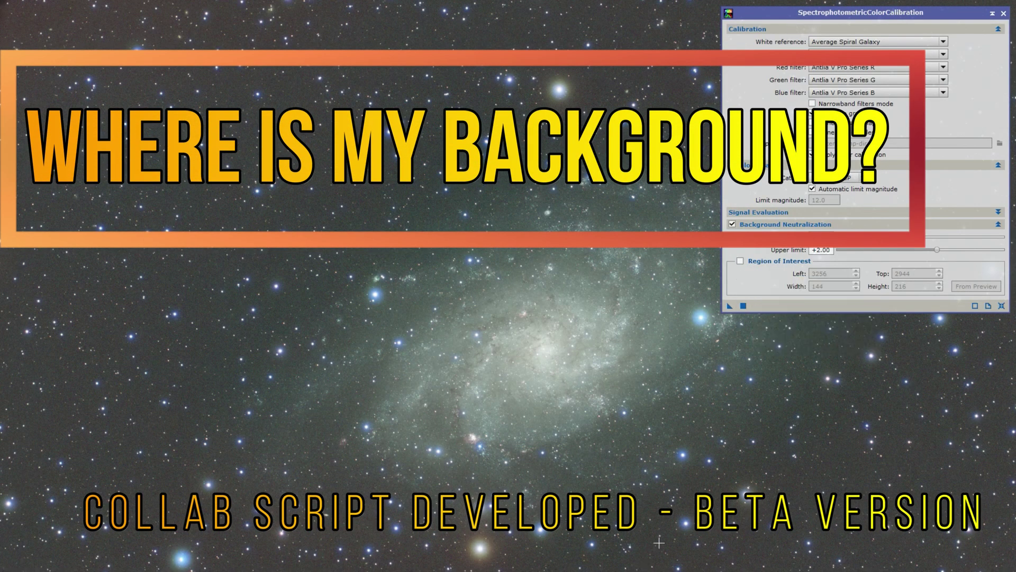
Show the RGB galaxy image beside the BackgroundNeutralization and ColorCalibration process windows
click(1003, 13)
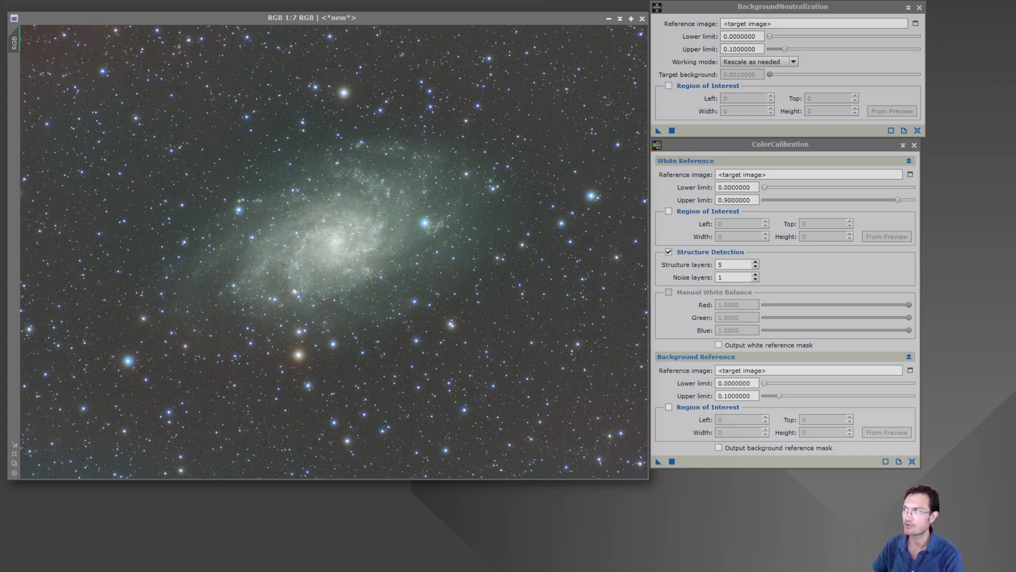
Close the SpectrophotometricColorCalibration, BackgroundNeutralization and ColorCalibration windows
drag(848, 10, 786, 52)
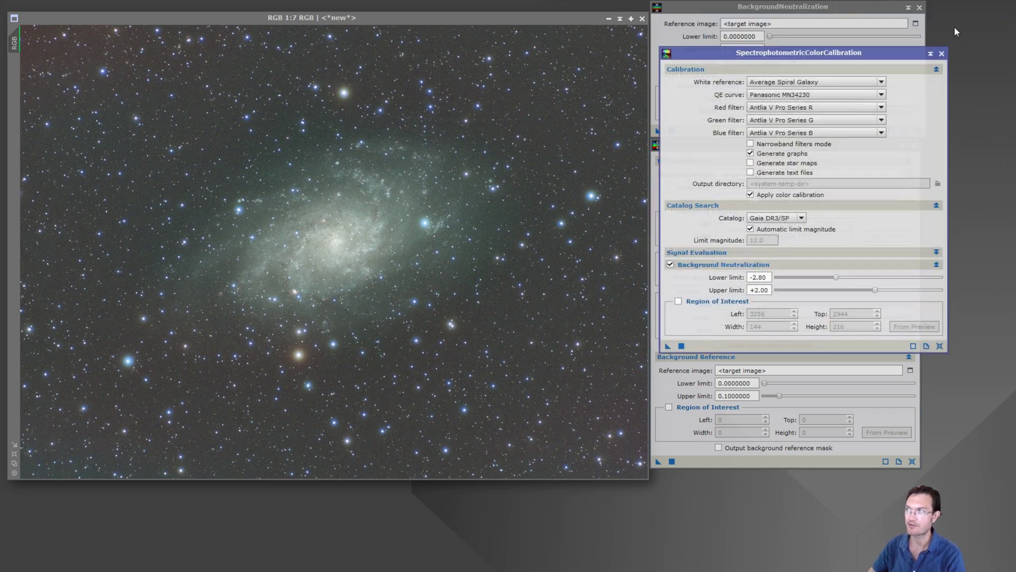
click(941, 55)
click(920, 8)
click(913, 144)
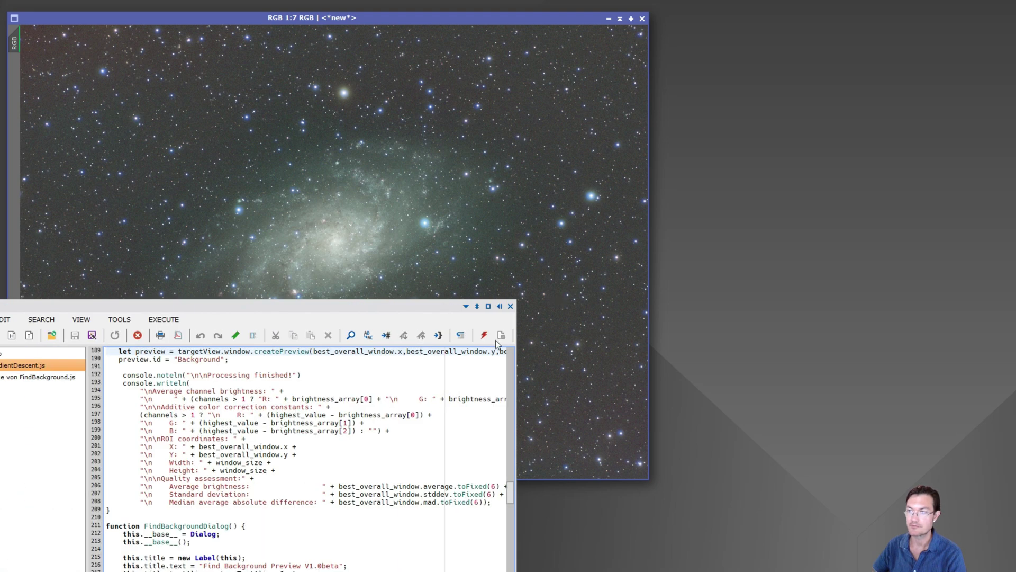
Run the Find Background Preview script on the RGB image to add a Background preview
key(F9)
drag(555, 194, 716, 91)
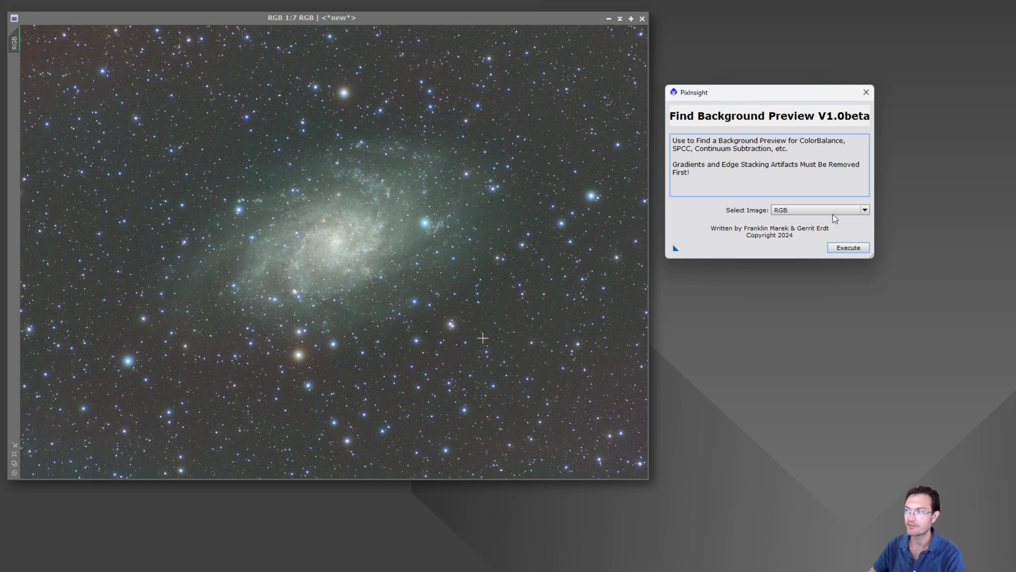
click(847, 253)
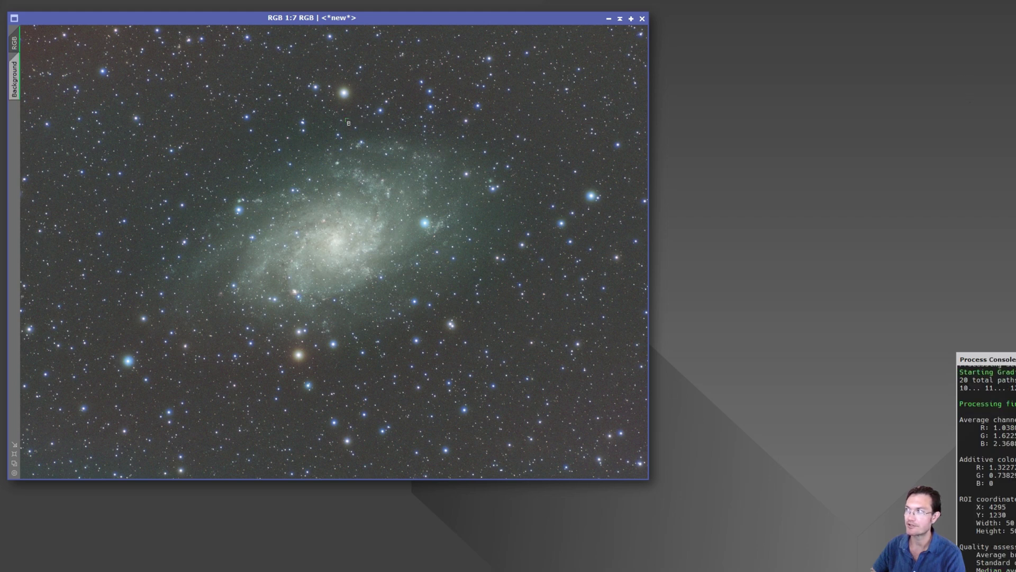
Set BackgroundNeutralization's region of interest to 4295, 1230, 50×50 from the Background preview
click(22, 72)
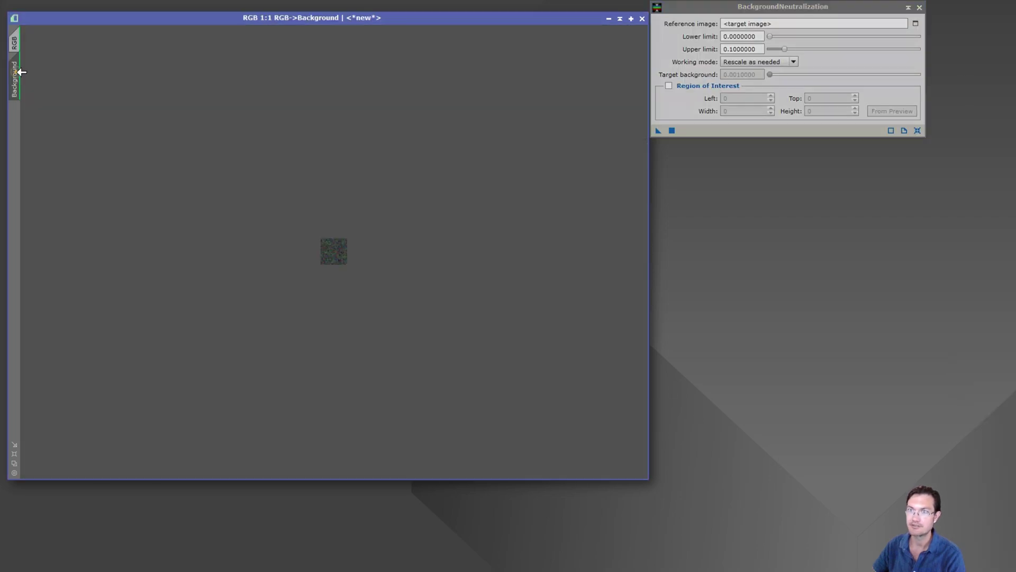
drag(17, 74, 682, 96)
drag(16, 79, 139, 129)
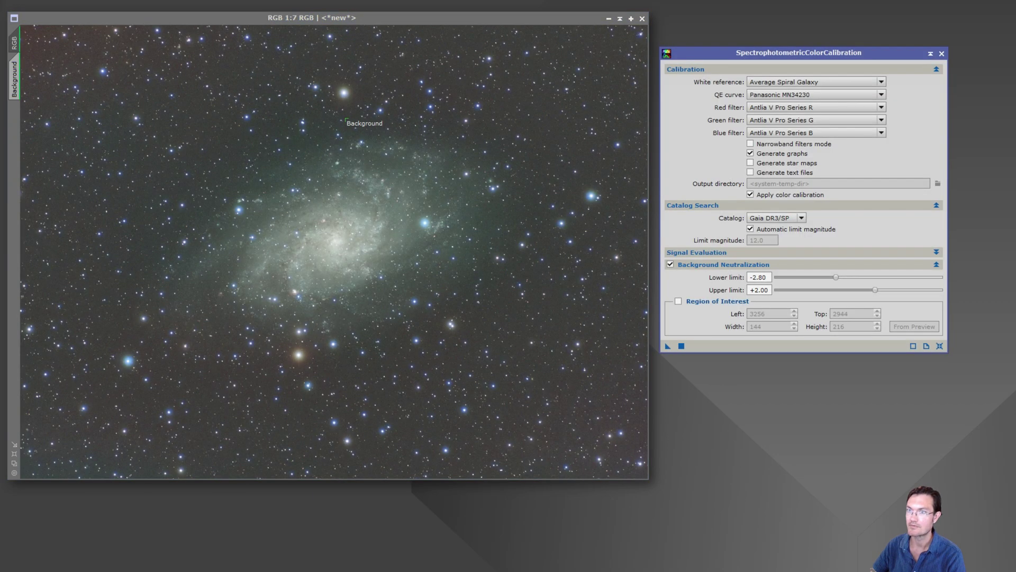
Colour-calibrate the RGB image with SPCC using the Background preview as its region of interest
drag(14, 79, 682, 306)
drag(668, 345, 208, 137)
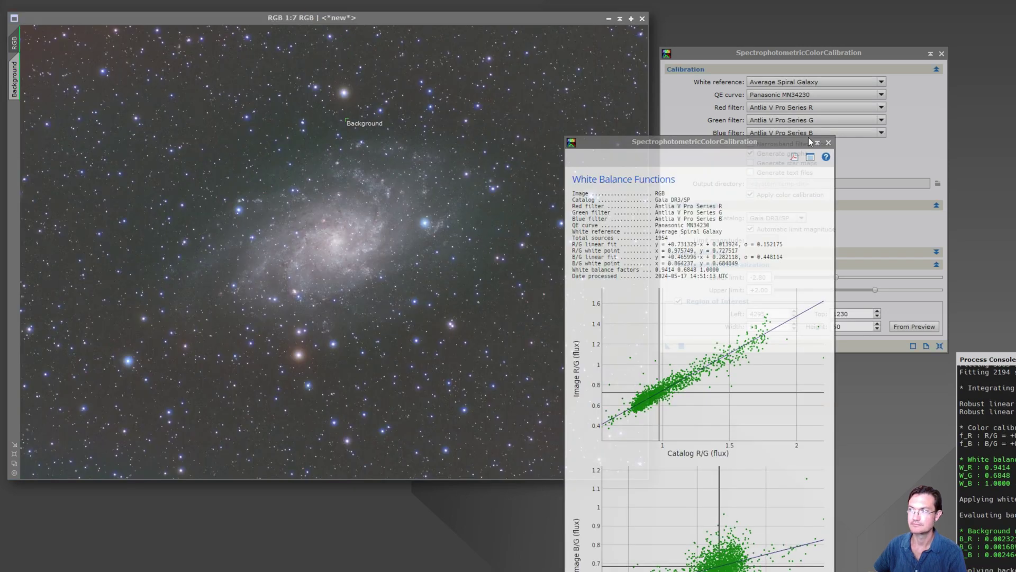
drag(772, 141, 845, 64)
click(899, 69)
click(499, 161)
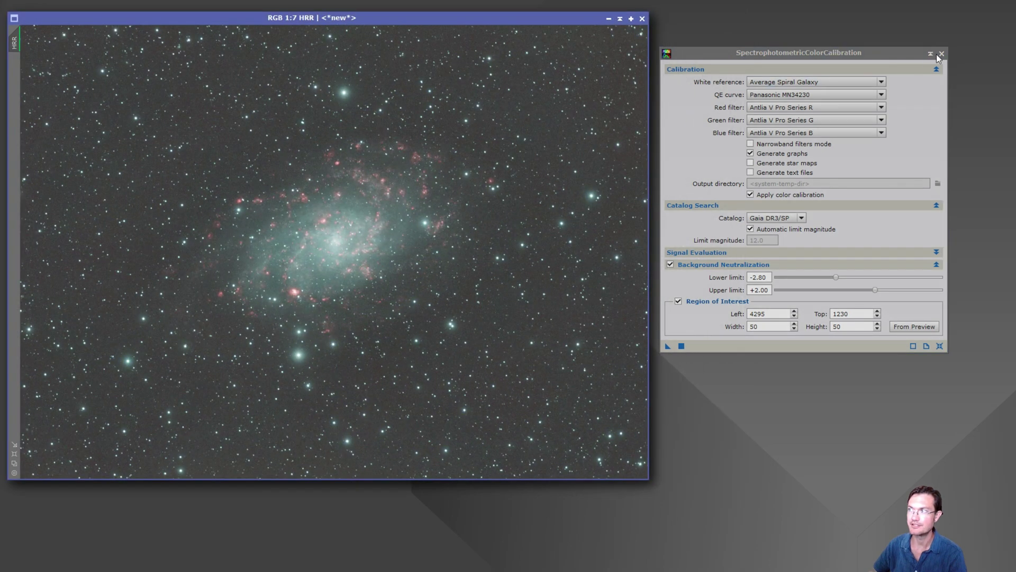
Create a Background preview on the HRR image and load it (2004, 5, 50×50) into BackgroundNeutralization
click(940, 54)
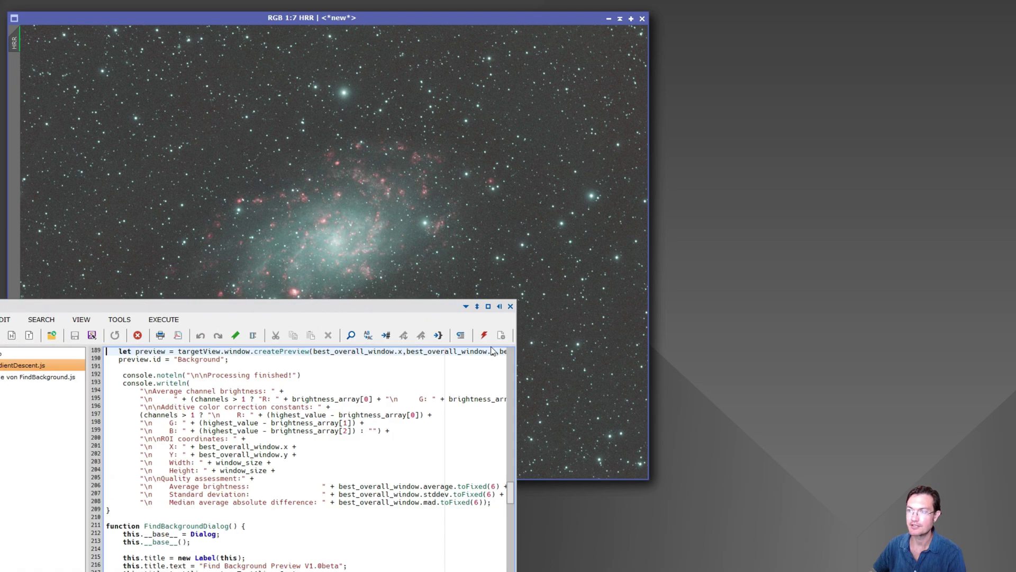
click(487, 336)
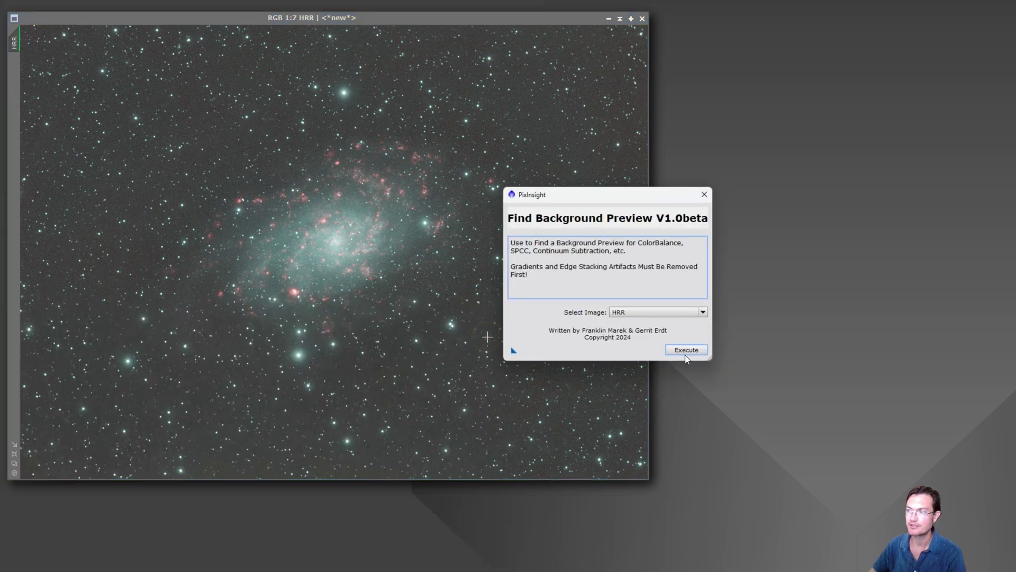
click(681, 350)
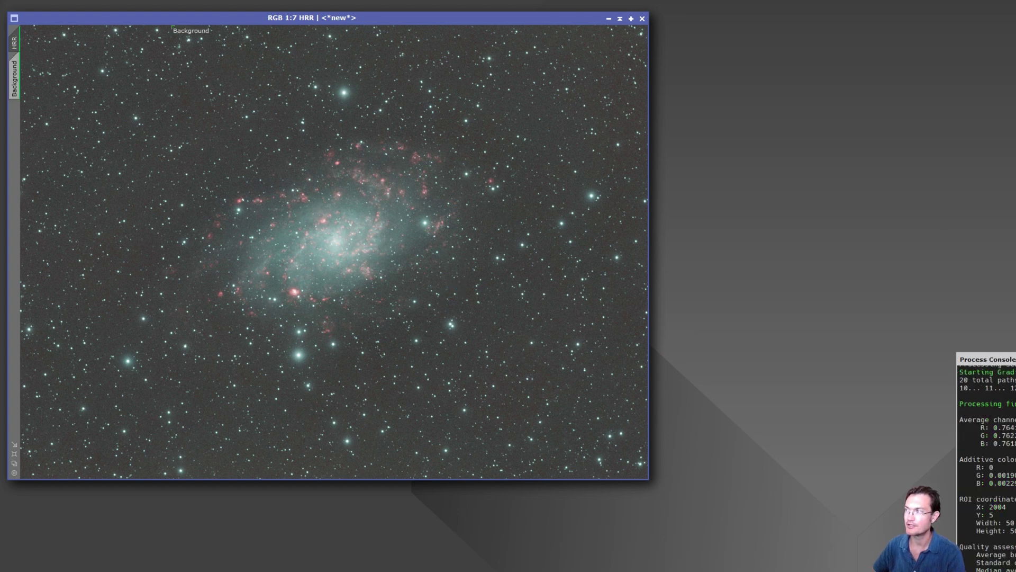
click(15, 81)
drag(12, 81, 668, 85)
Apply BackgroundNeutralization and then ColorCalibration to HRR, using the Background preview as background reference
drag(658, 131, 15, 43)
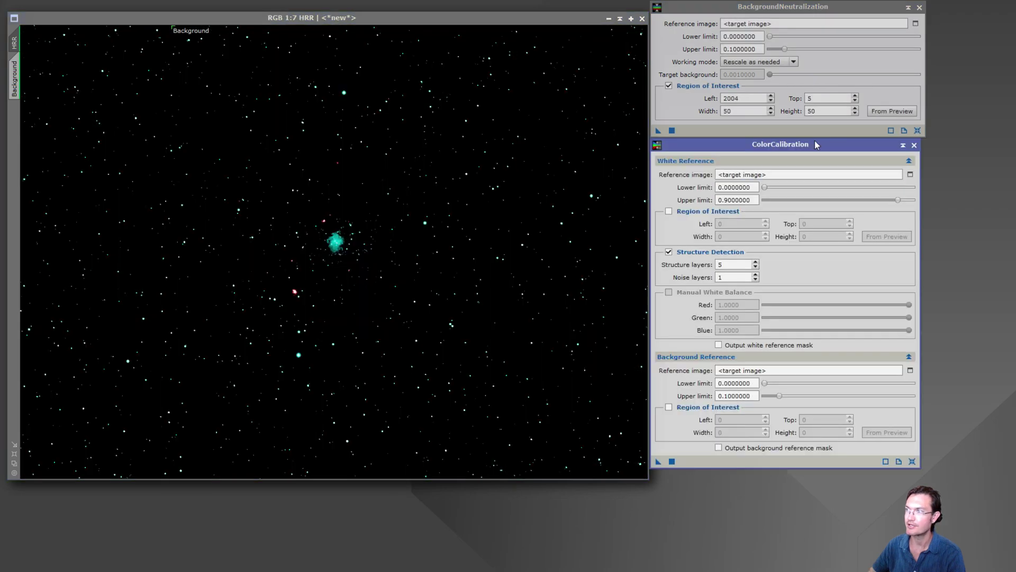
click(13, 70)
drag(13, 74, 667, 435)
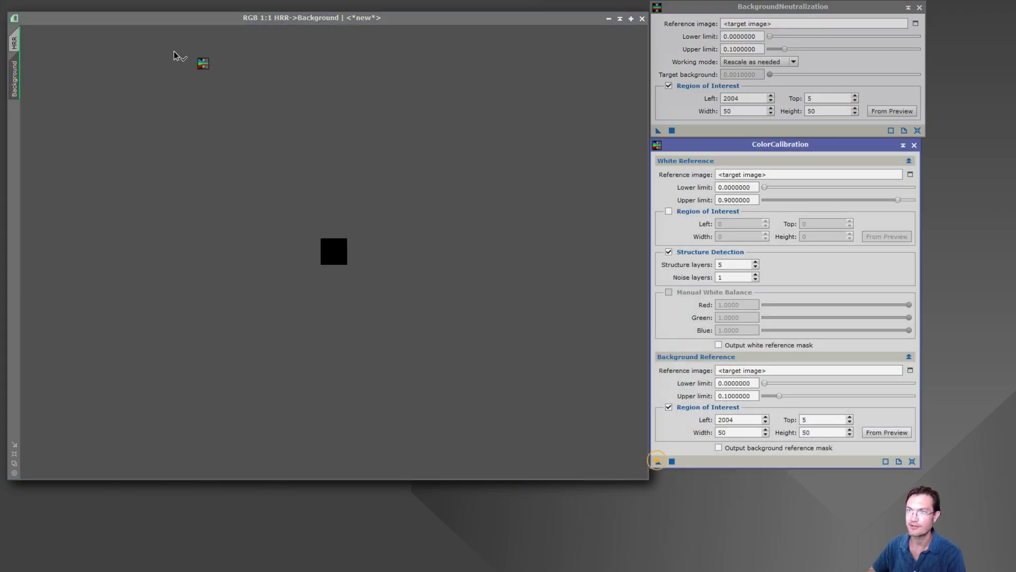
click(14, 42)
key(F5)
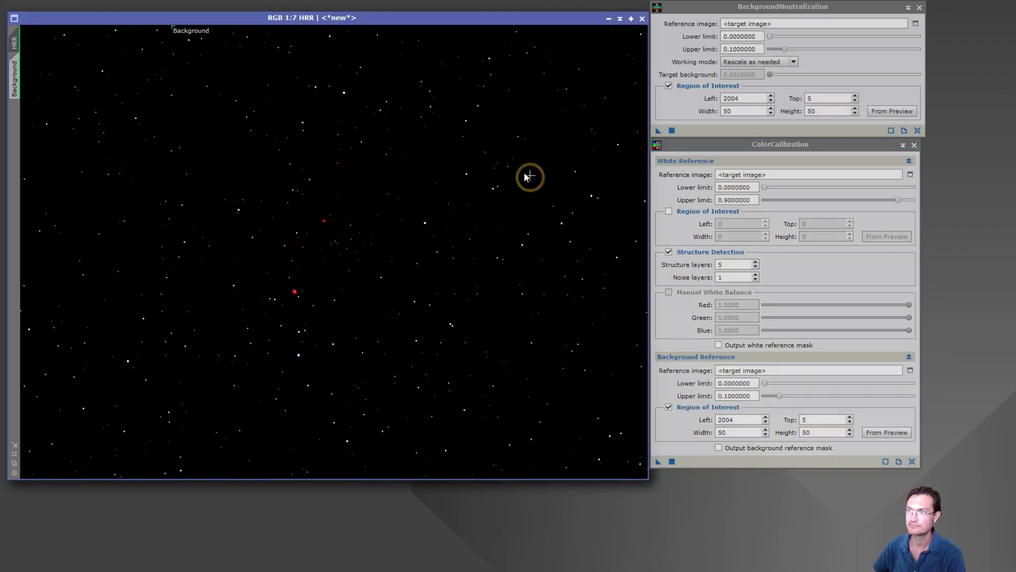
Auto-stretch the calibrated HRR image and the NB grayscale image for display
key(ctrl+a)
key(ctrl+Tab)
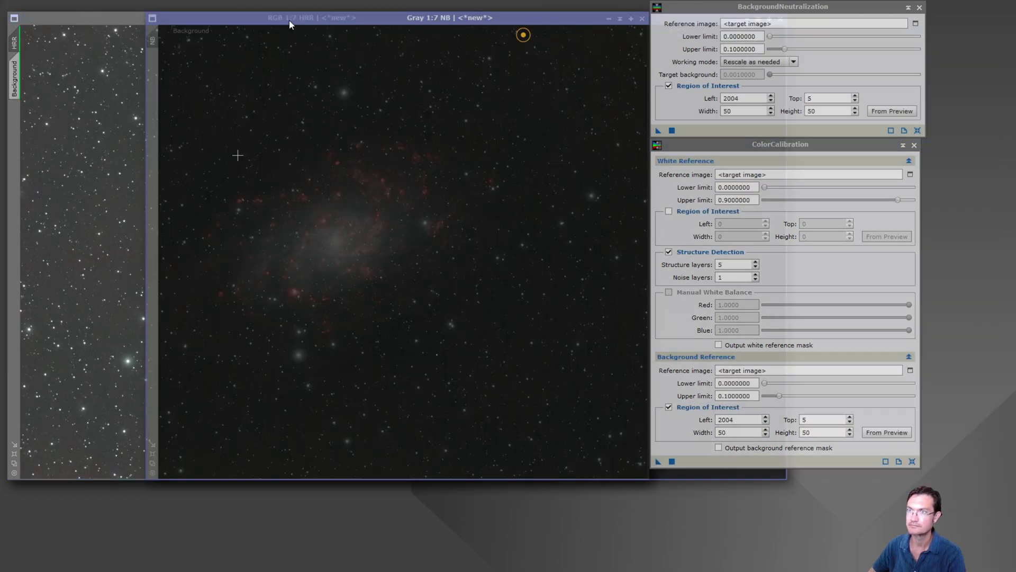
key(ctrl+a)
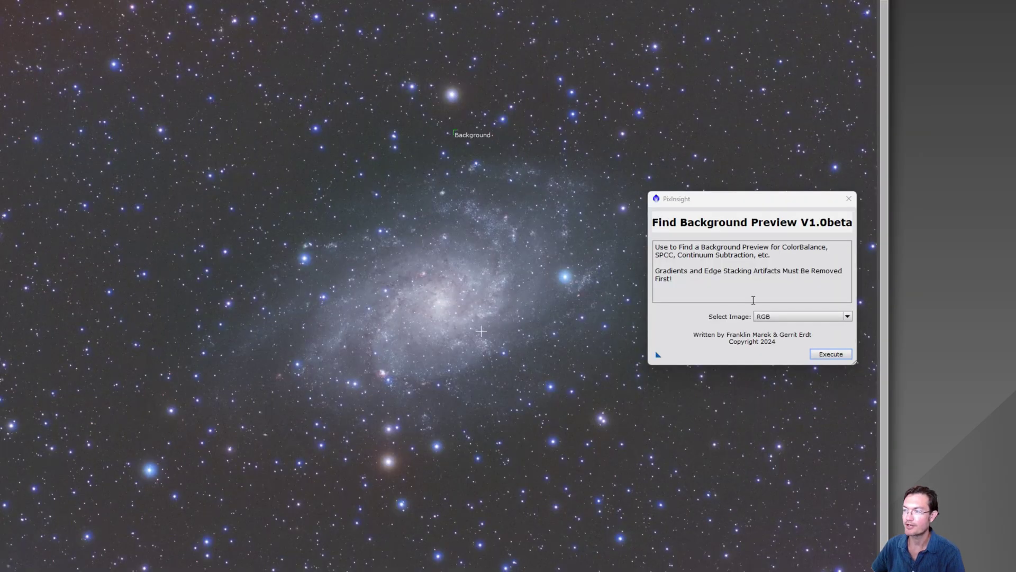
Save the Find Background Preview script as the Process57 icon and run it on the M33 image
drag(658, 355, 951, 113)
click(849, 198)
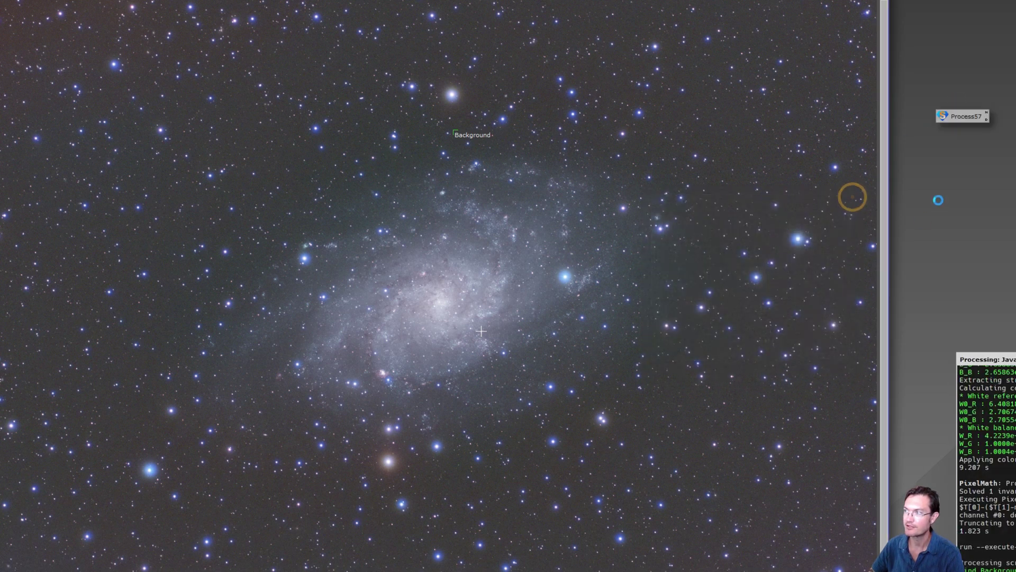
drag(964, 115, 693, 101)
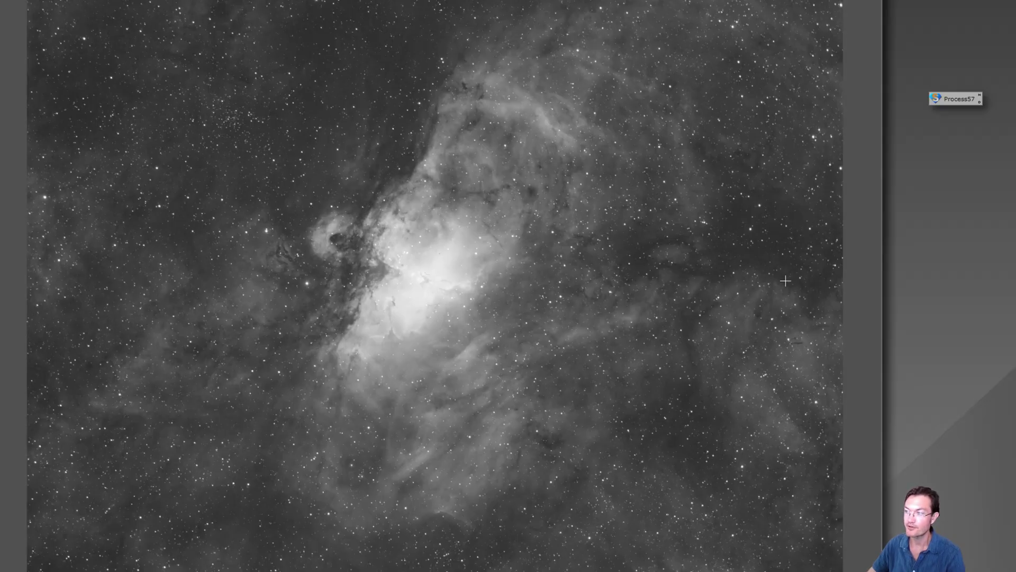
Run Process57 twice on the Eagle image, finding a 50×50 background at 1266, 2537
drag(951, 101, 678, 168)
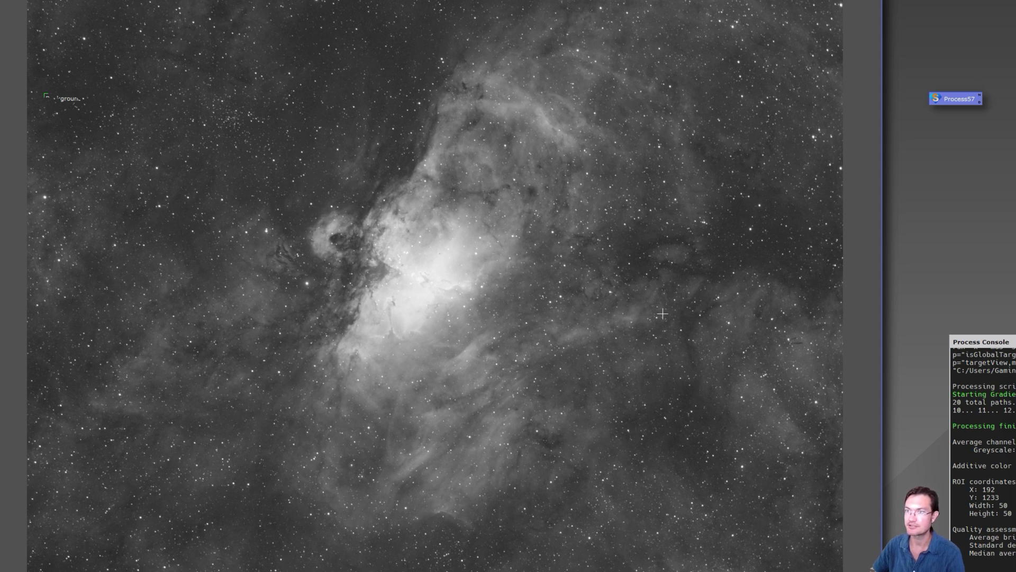
drag(945, 98, 647, 181)
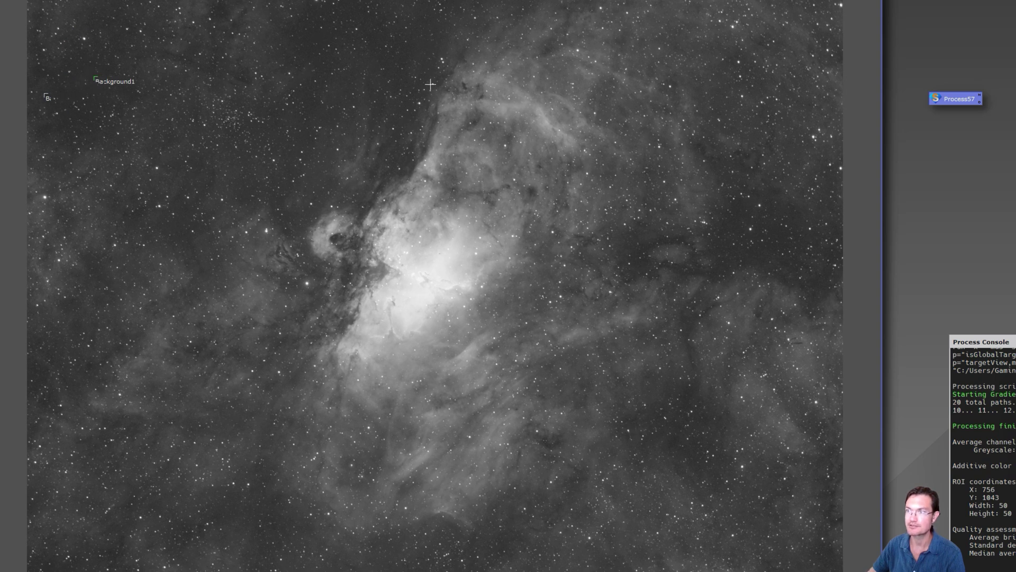
click(962, 99)
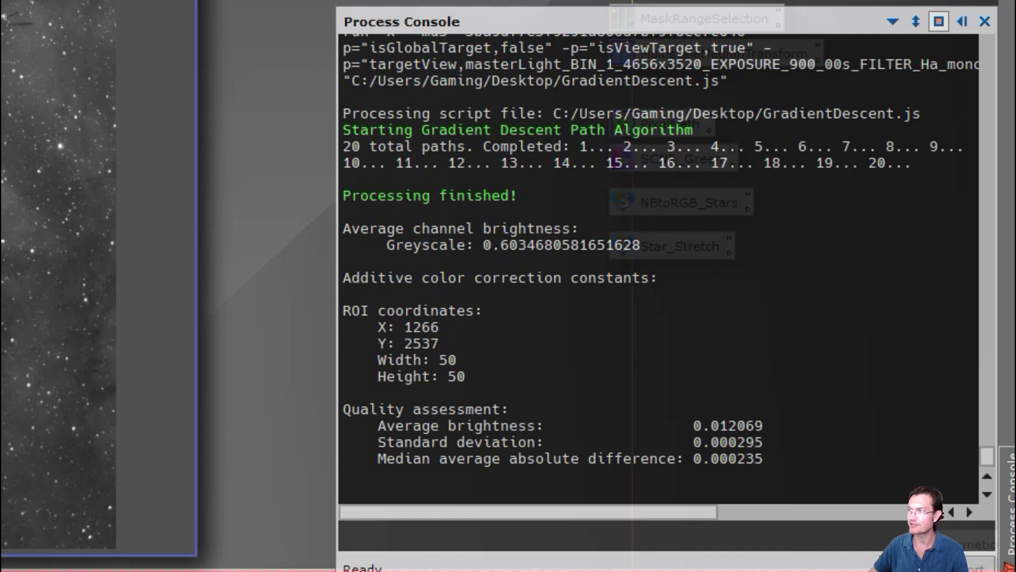
Re-run the background script on the Eagle image with F9
key(F9)
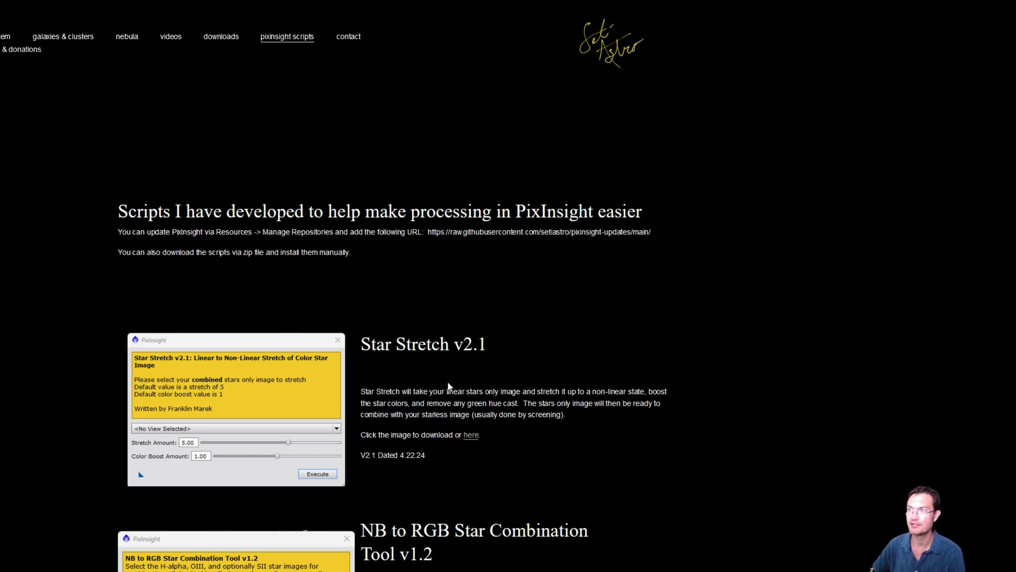
Scroll the SetiAstro scripts page down to the Find Background Preview Beta V1.0beta entry
scroll(448, 386, down, 15)
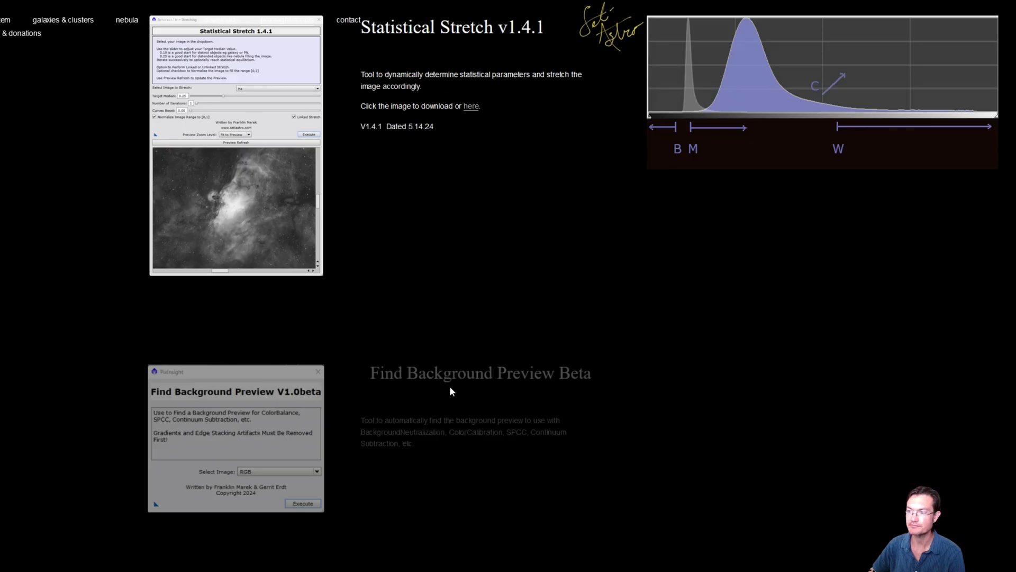
scroll(449, 391, down, 1)
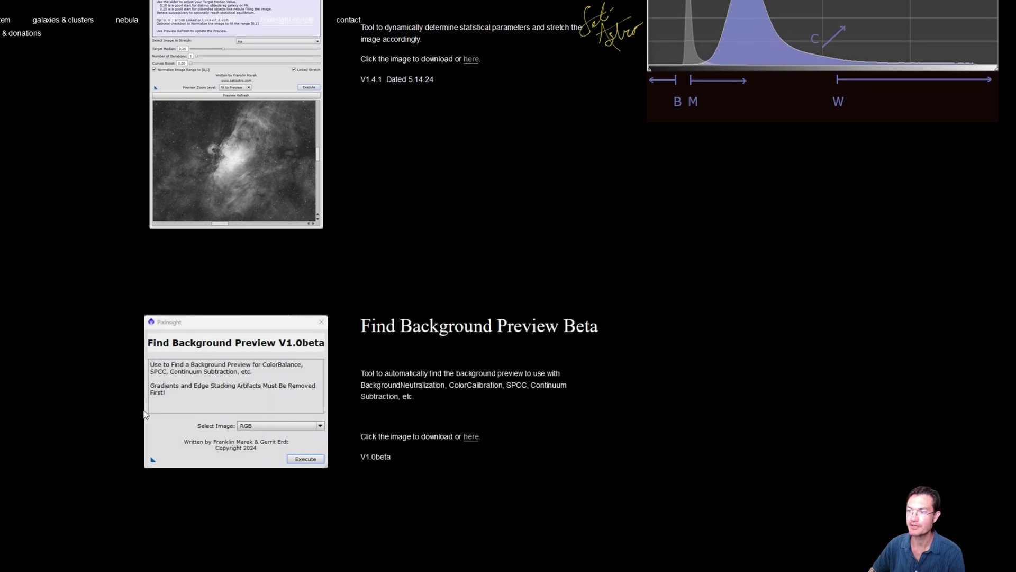